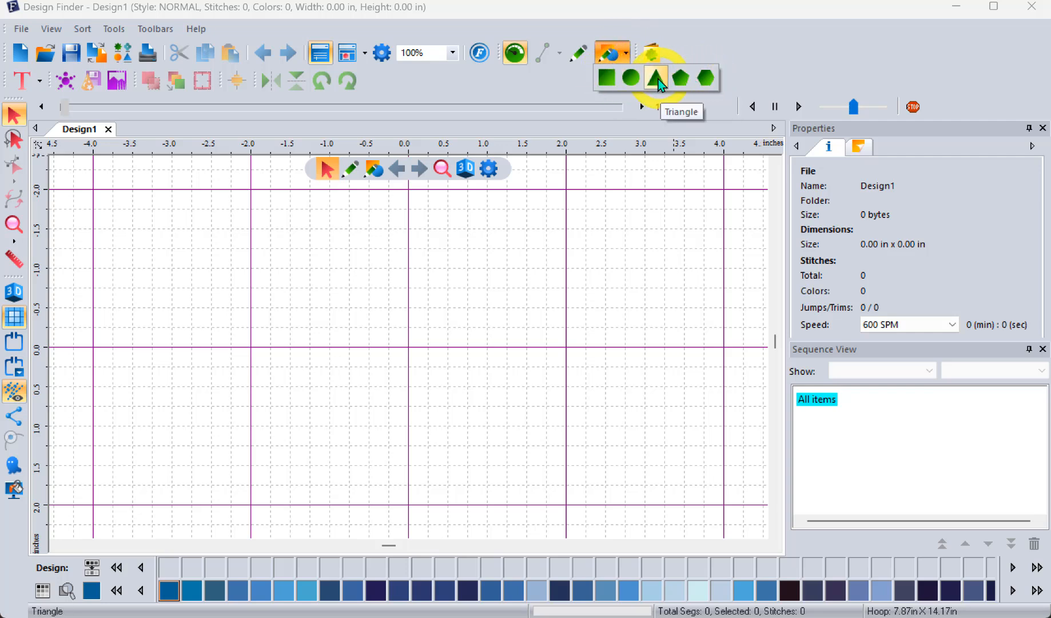
Step: Draw a wide ellipse about 2 by 1.25 in, a tall one about 0.75 by 1.75 in, and a circle about 2 in across
{"action": "left_click", "coordinate": [630, 79]}
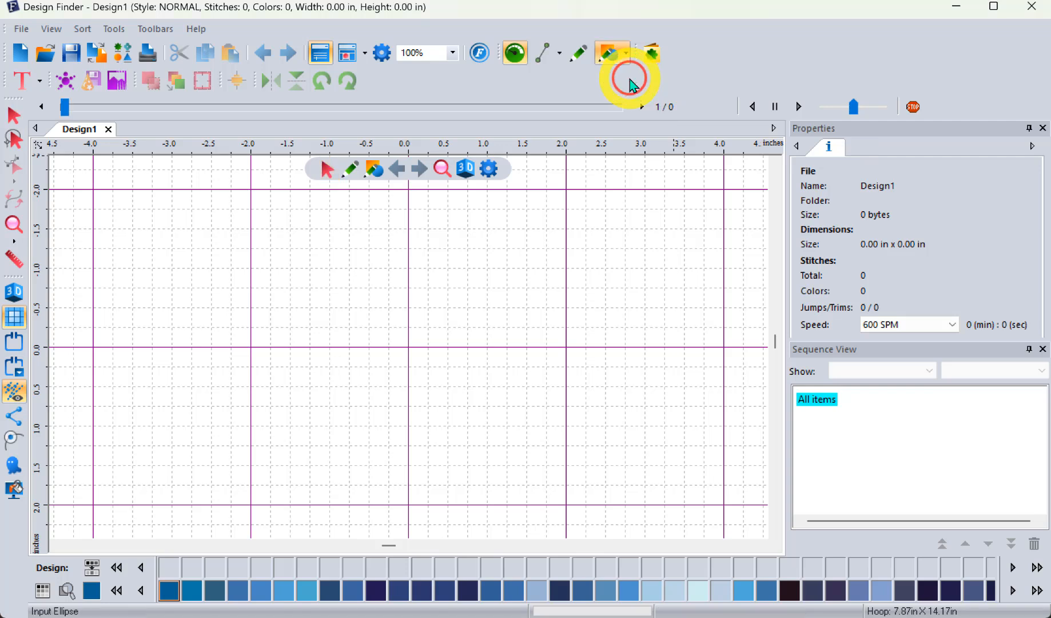
{"action": "left_click_drag", "start_coordinate": [270, 248], "coordinate": [429, 369]}
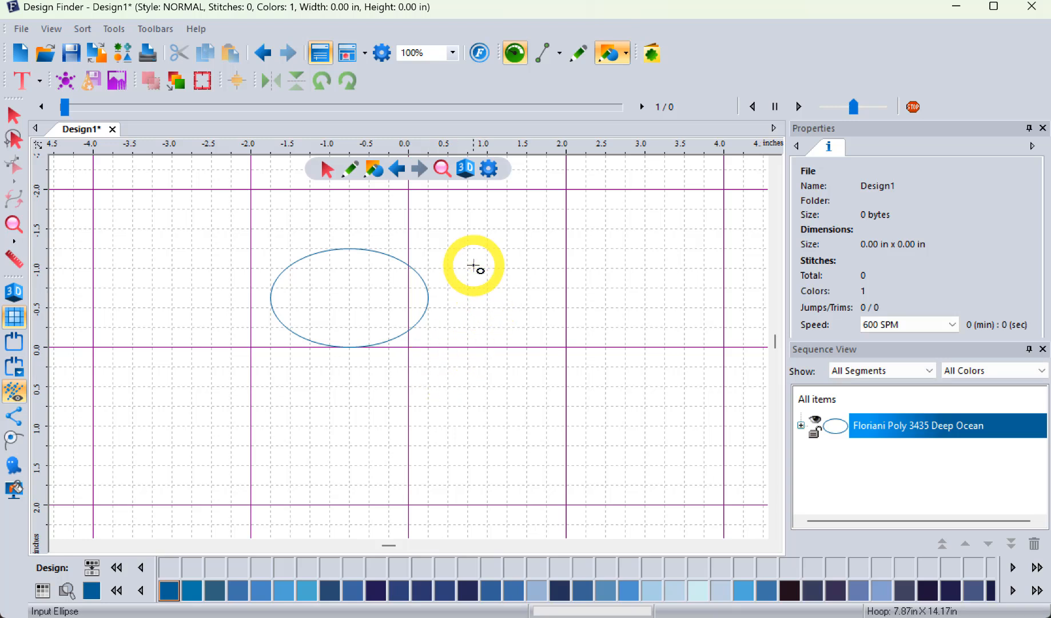
{"action": "left_click_drag", "start_coordinate": [468, 267], "coordinate": [527, 407]}
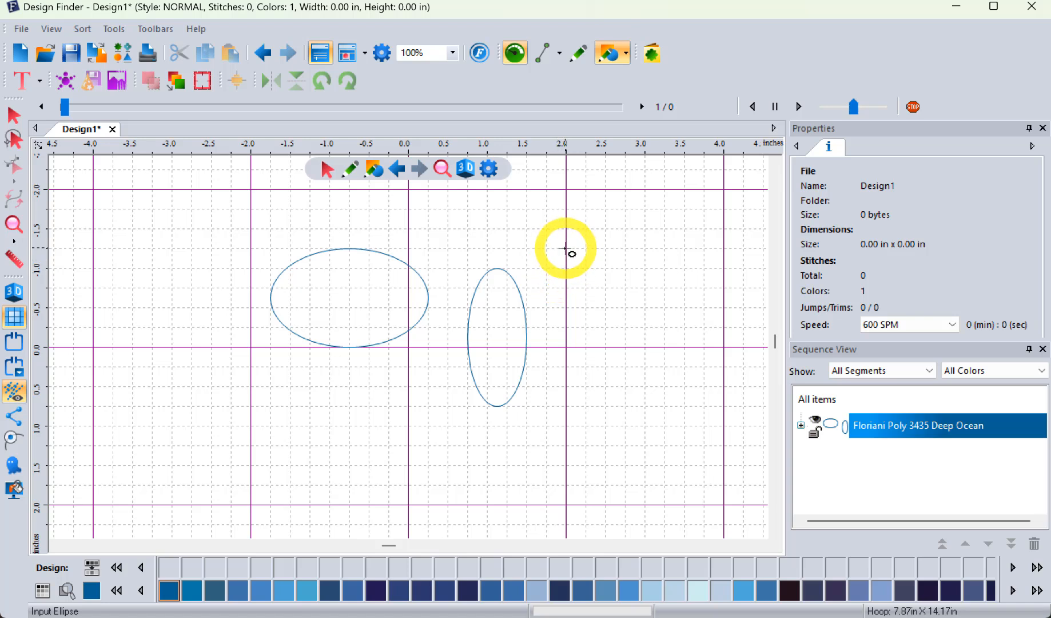
{"action": "left_click_drag", "start_coordinate": [566, 250], "coordinate": [721, 381]}
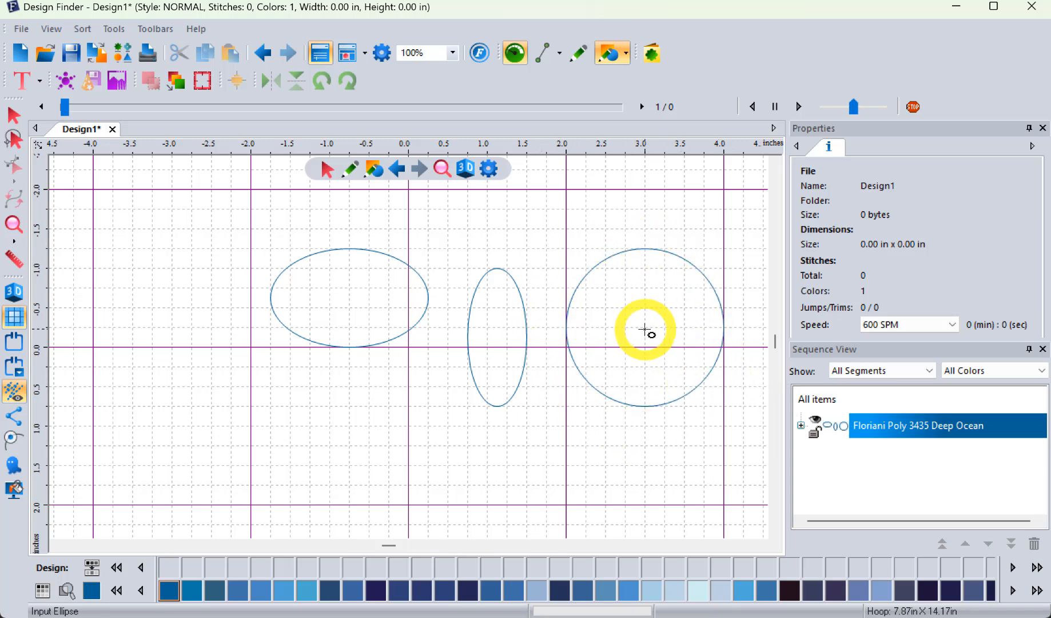
Step: Draw an upright rectangle about 1.5 by 2 in and a square about 1.5 in beside it, below the wide ellipse
{"action": "left_click", "coordinate": [622, 56]}
{"action": "left_click", "coordinate": [608, 85]}
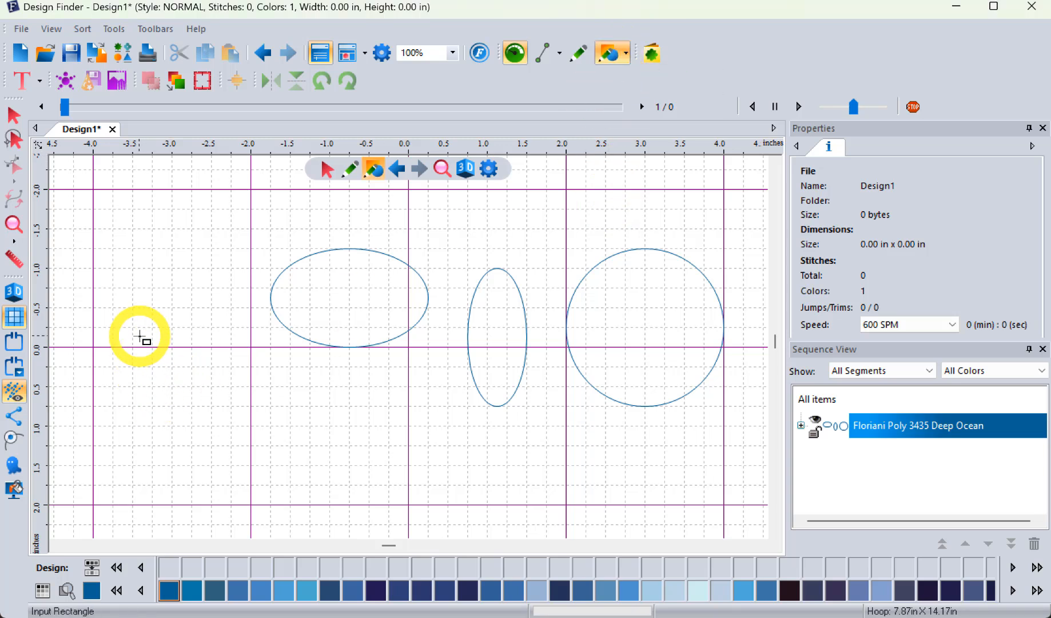
{"action": "left_click_drag", "start_coordinate": [133, 327], "coordinate": [251, 483]}
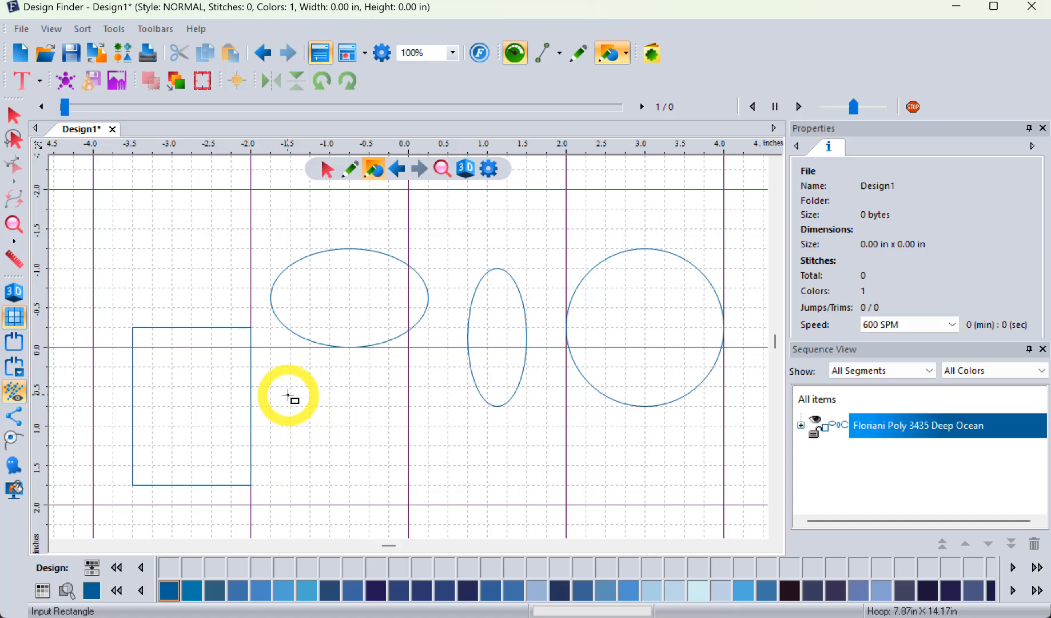
{"action": "left_click_drag", "start_coordinate": [286, 391], "coordinate": [408, 480]}
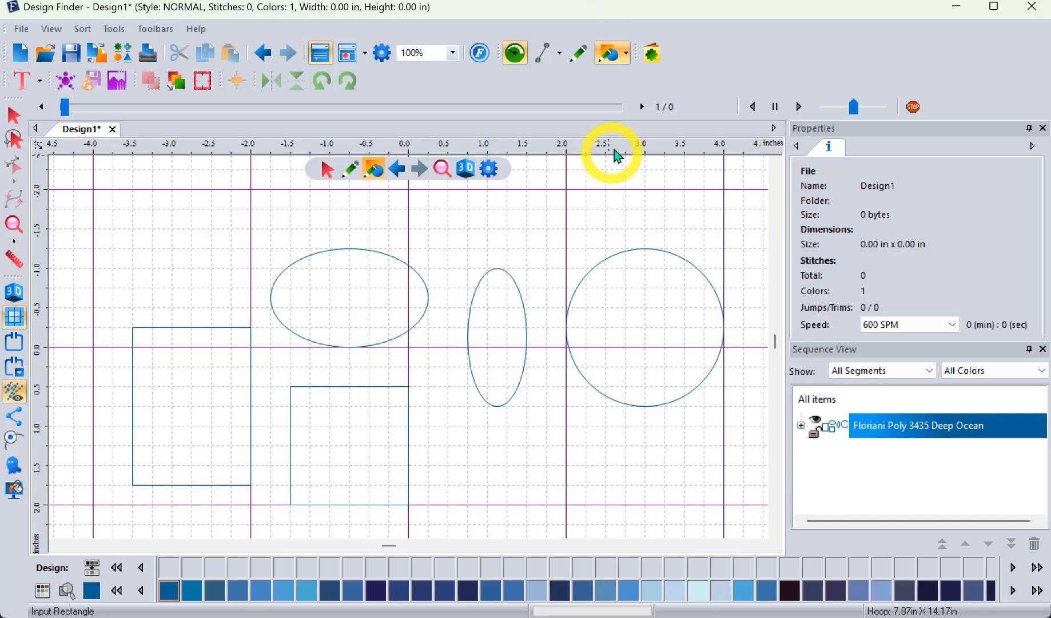
{"action": "left_click", "coordinate": [626, 54]}
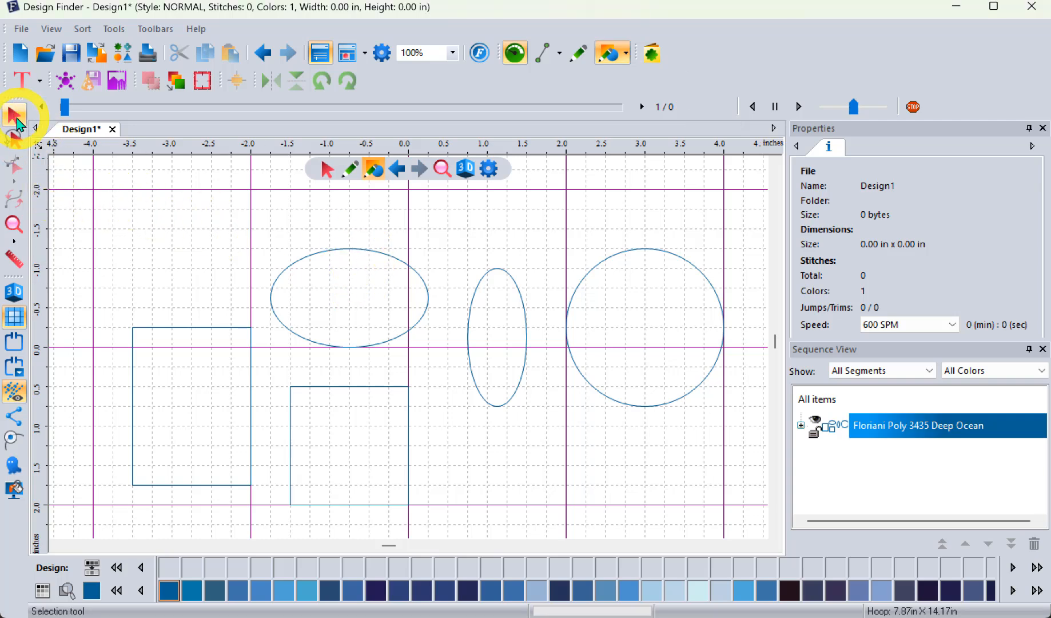
Step: Cut the wide ellipse to the clipboard and clear the selection
{"action": "left_click", "coordinate": [16, 118]}
{"action": "left_click", "coordinate": [374, 259]}
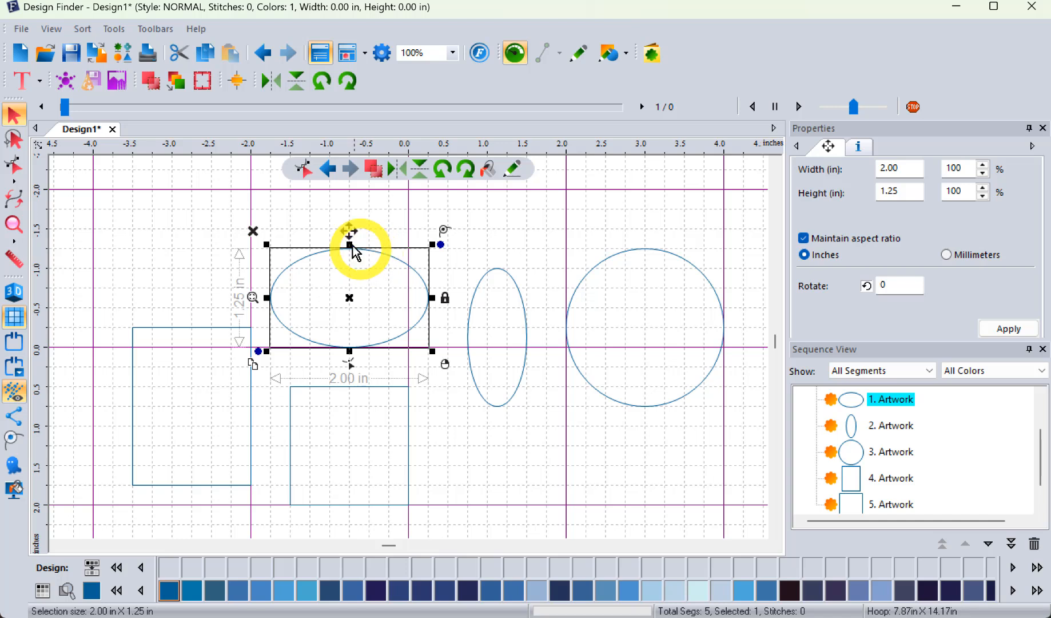
{"action": "left_click", "coordinate": [180, 59]}
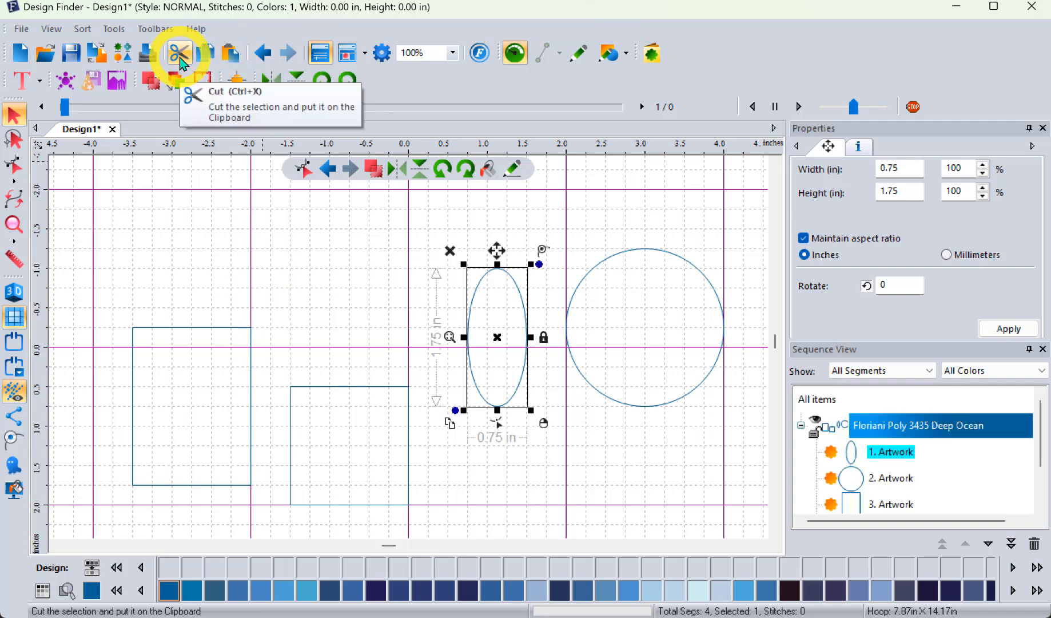
{"action": "left_click", "coordinate": [307, 221]}
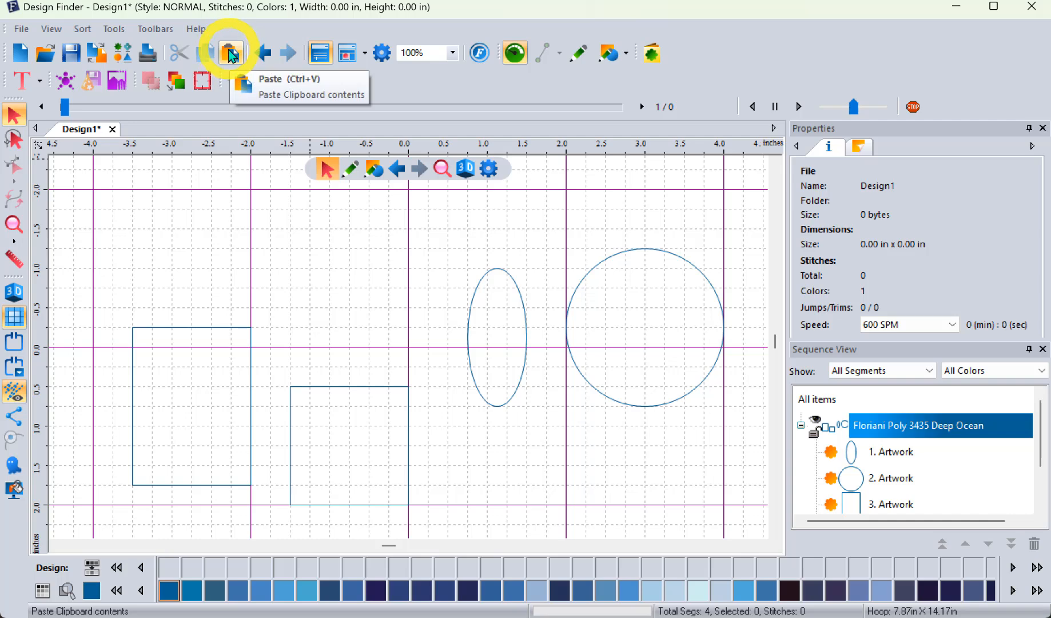
Step: Paste the wide ellipse three times, placing copies above and inside the upright rectangle and overlapping the upper part of the circle
{"action": "left_click", "coordinate": [232, 55]}
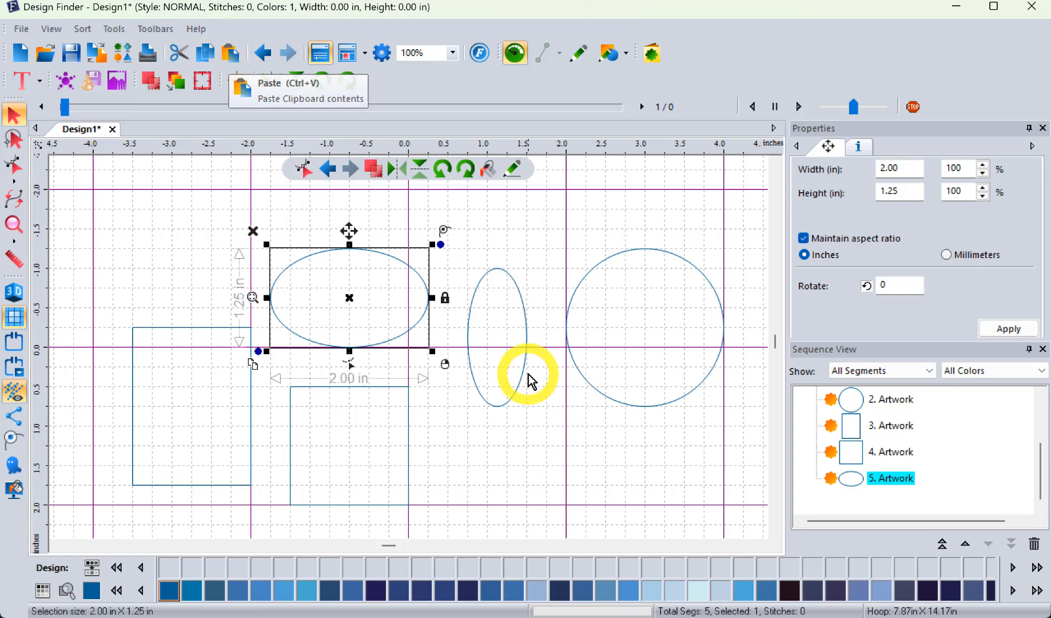
{"action": "left_click_drag", "start_coordinate": [429, 281], "coordinate": [225, 278]}
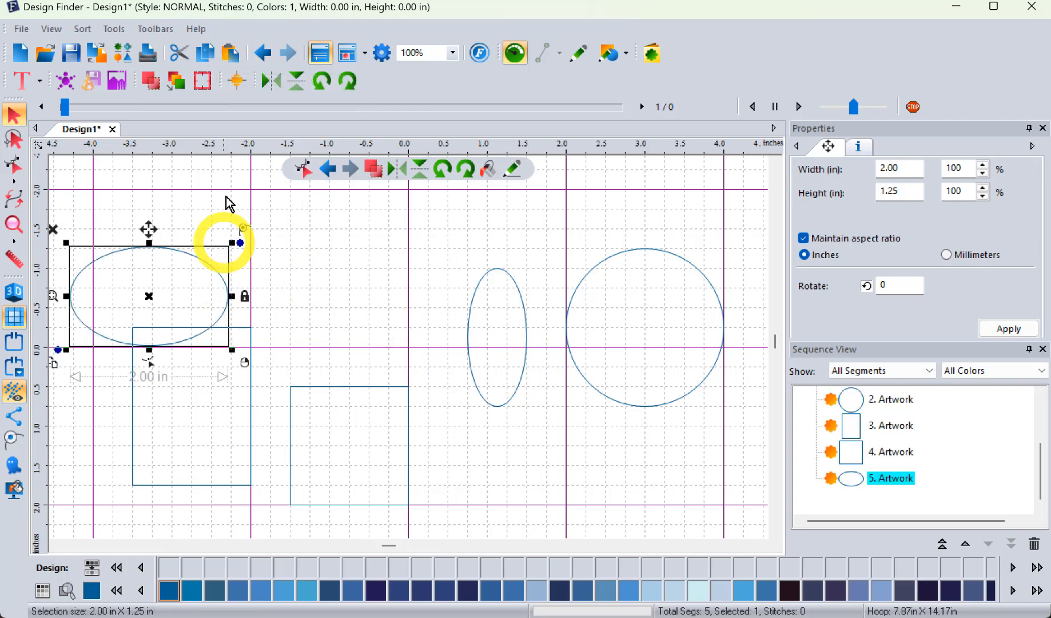
{"action": "left_click", "coordinate": [232, 53]}
{"action": "left_click_drag", "start_coordinate": [411, 285], "coordinate": [246, 406]}
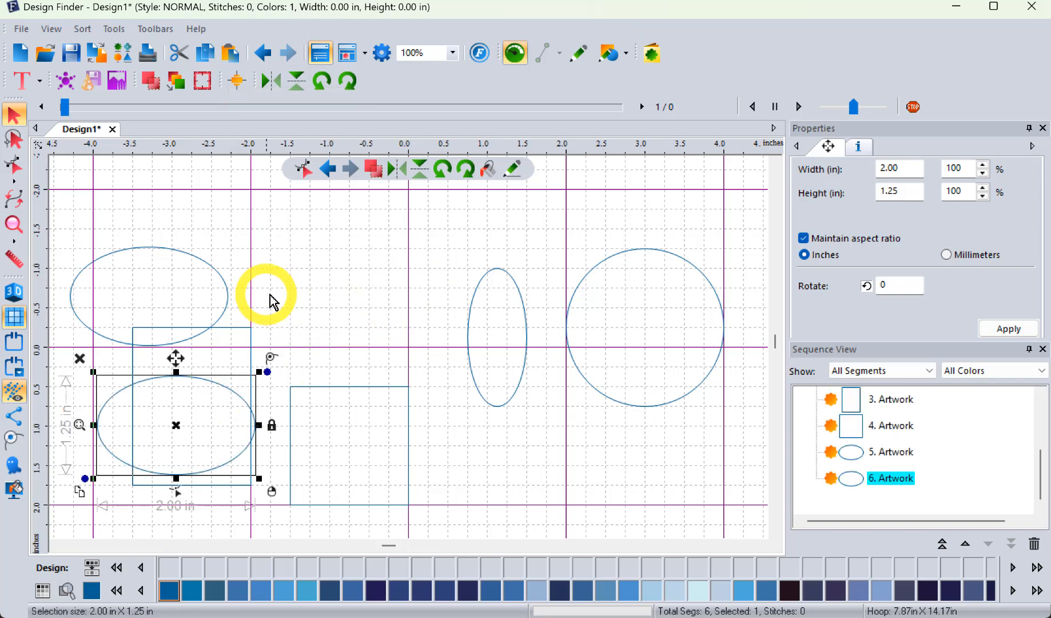
{"action": "left_click", "coordinate": [232, 53]}
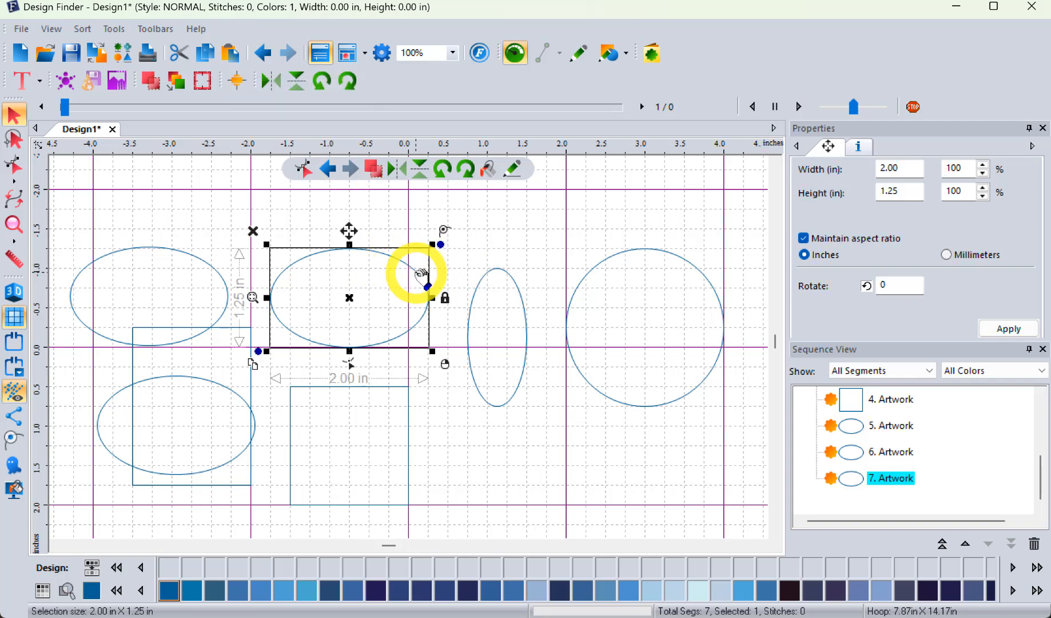
{"action": "left_click_drag", "start_coordinate": [422, 274], "coordinate": [652, 231]}
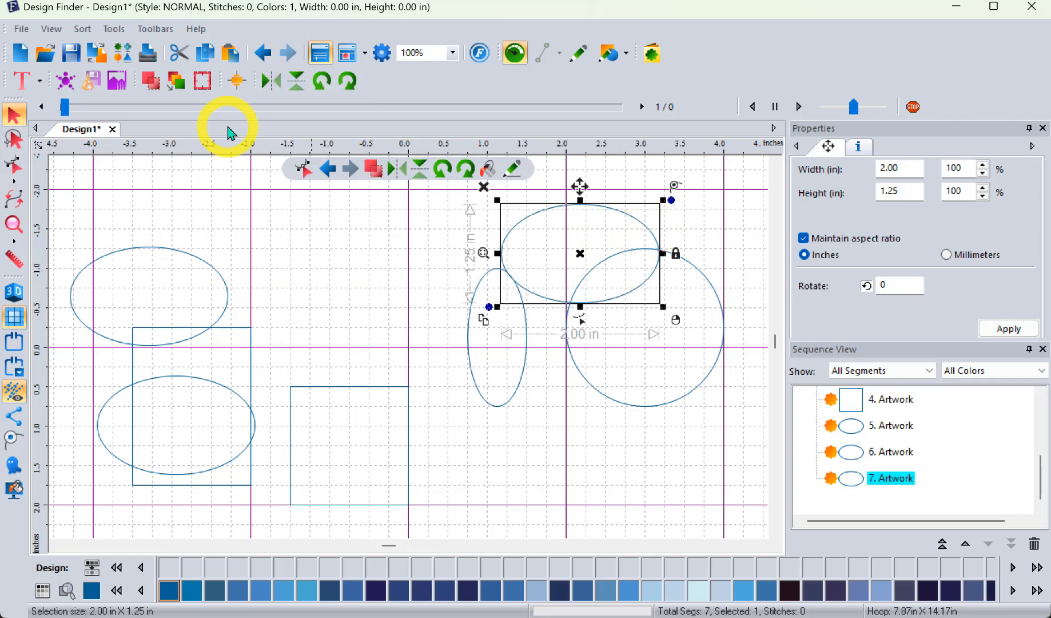
Step: Copy the tall ellipse to the clipboard and move the original below the circle, overlapping its lower edge
{"action": "left_click", "coordinate": [469, 333]}
{"action": "left_click_drag", "start_coordinate": [463, 313], "coordinate": [402, 298]}
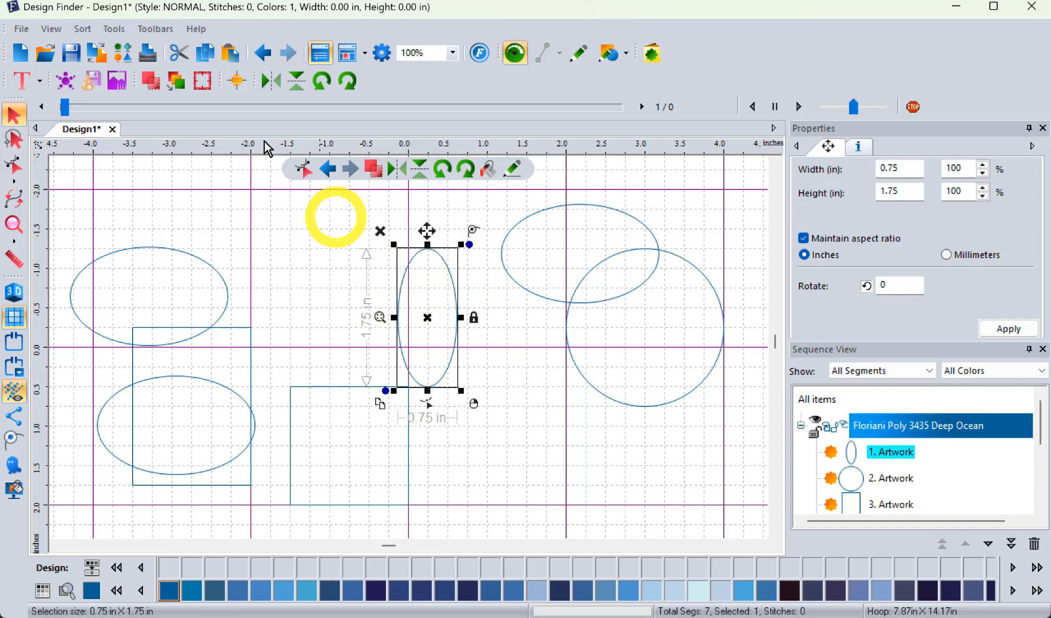
{"action": "left_click", "coordinate": [207, 55]}
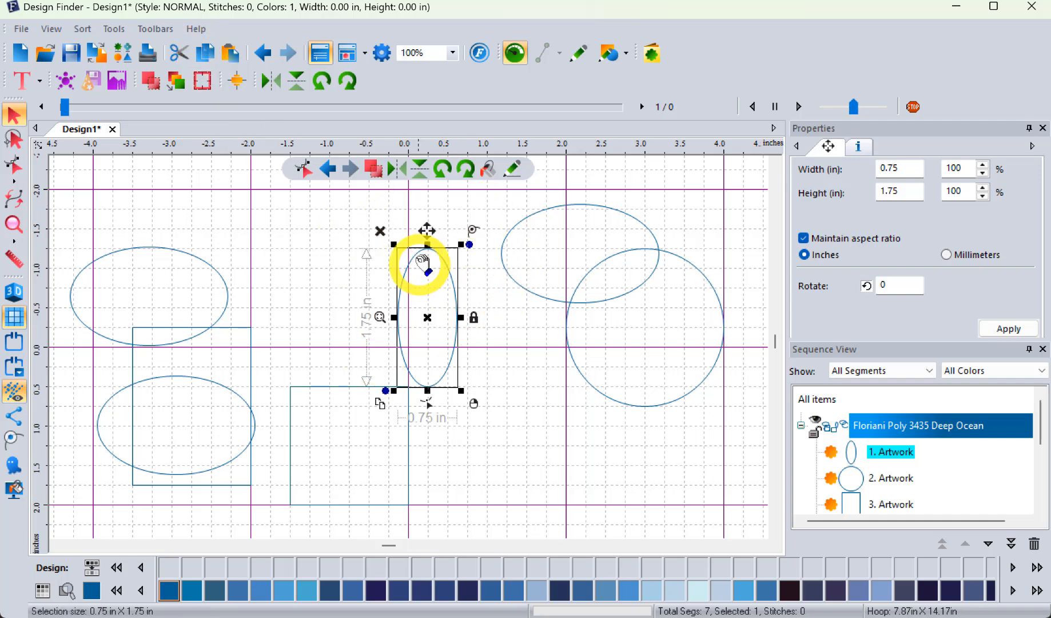
{"action": "left_click_drag", "start_coordinate": [414, 257], "coordinate": [569, 371]}
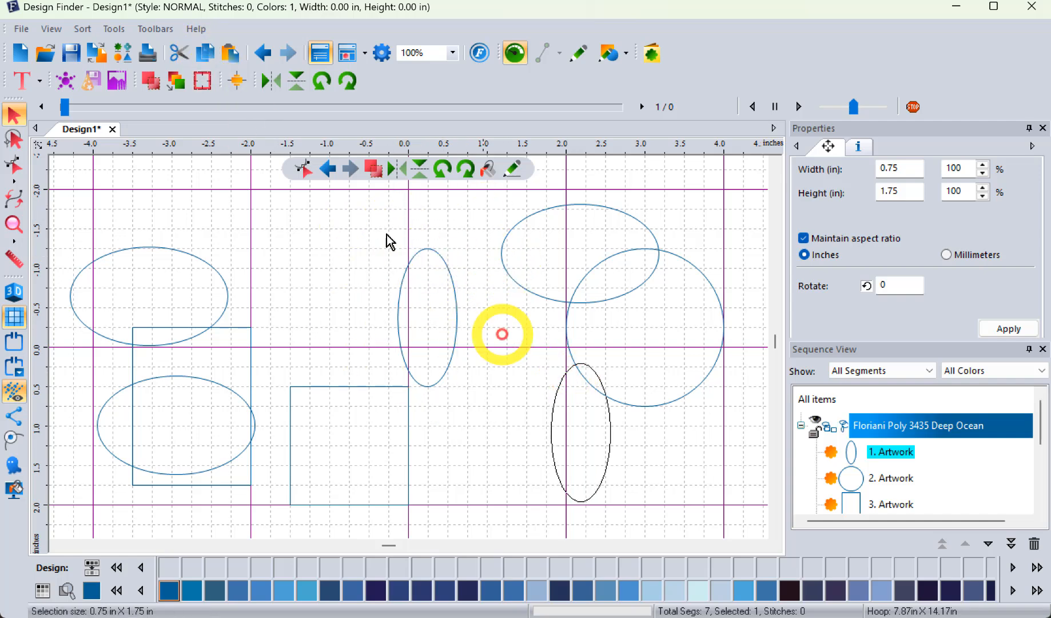
Step: Paste three copies of the tall ellipse, moving one beside the original and one over the square
{"action": "left_click", "coordinate": [234, 52]}
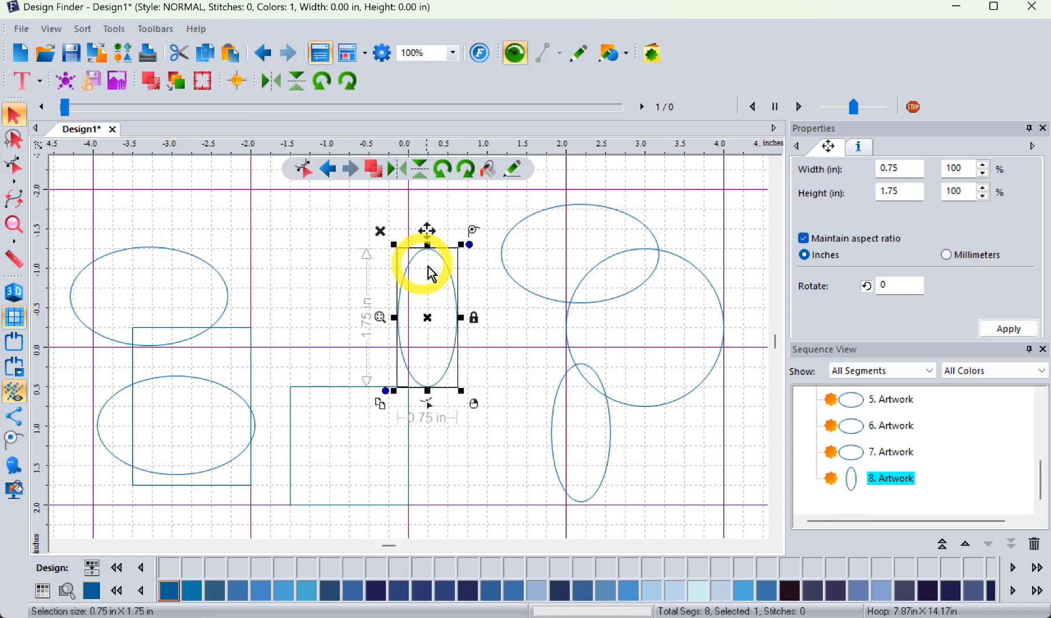
{"action": "left_click_drag", "start_coordinate": [450, 271], "coordinate": [521, 382]}
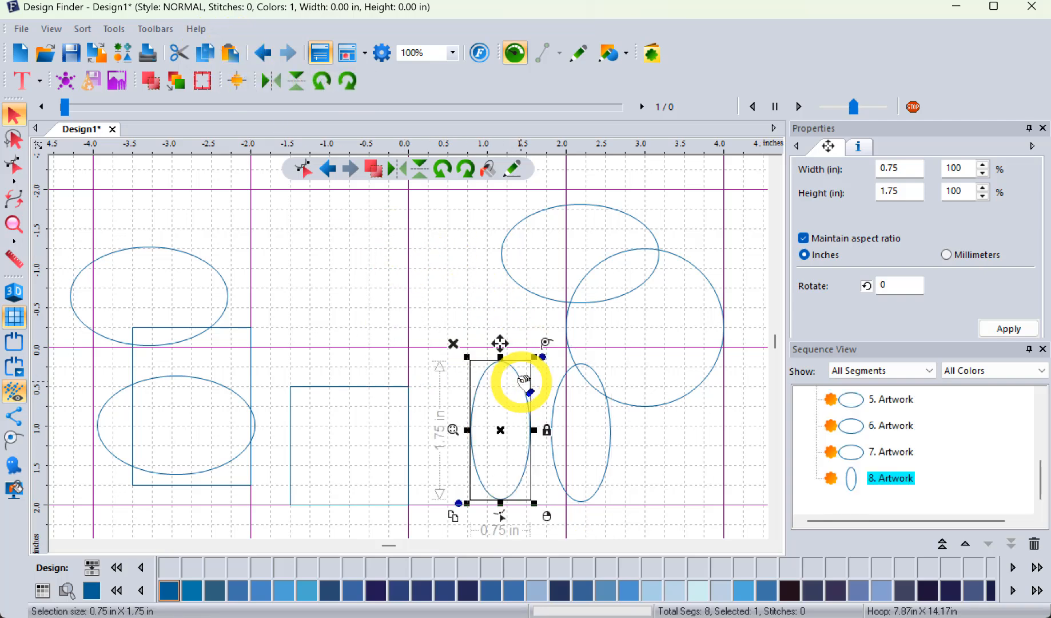
{"action": "left_click", "coordinate": [230, 53]}
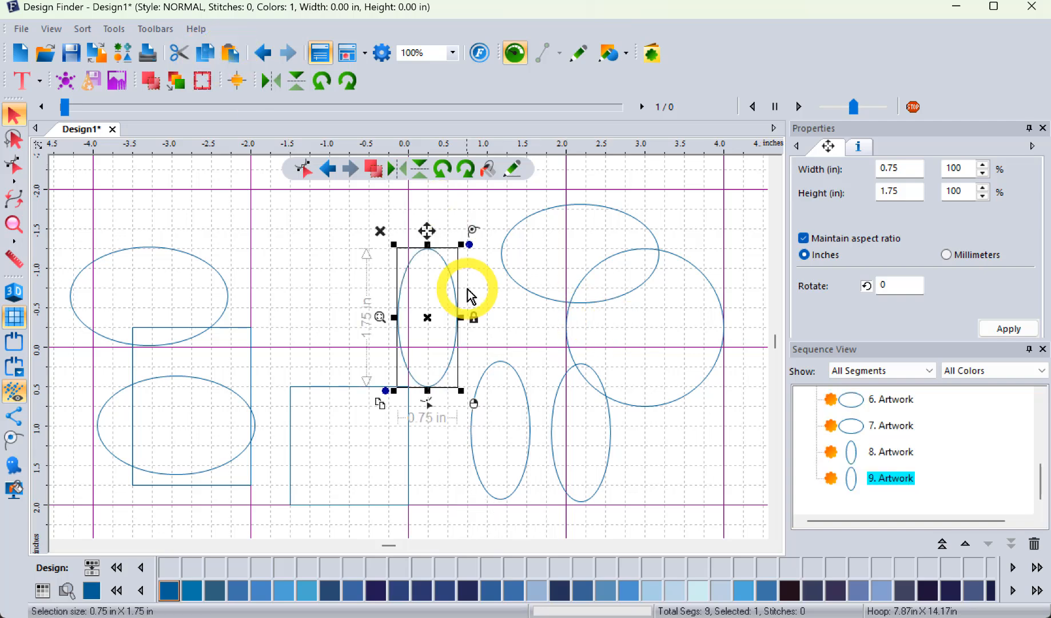
{"action": "left_click_drag", "start_coordinate": [448, 280], "coordinate": [401, 399]}
{"action": "left_click", "coordinate": [232, 54]}
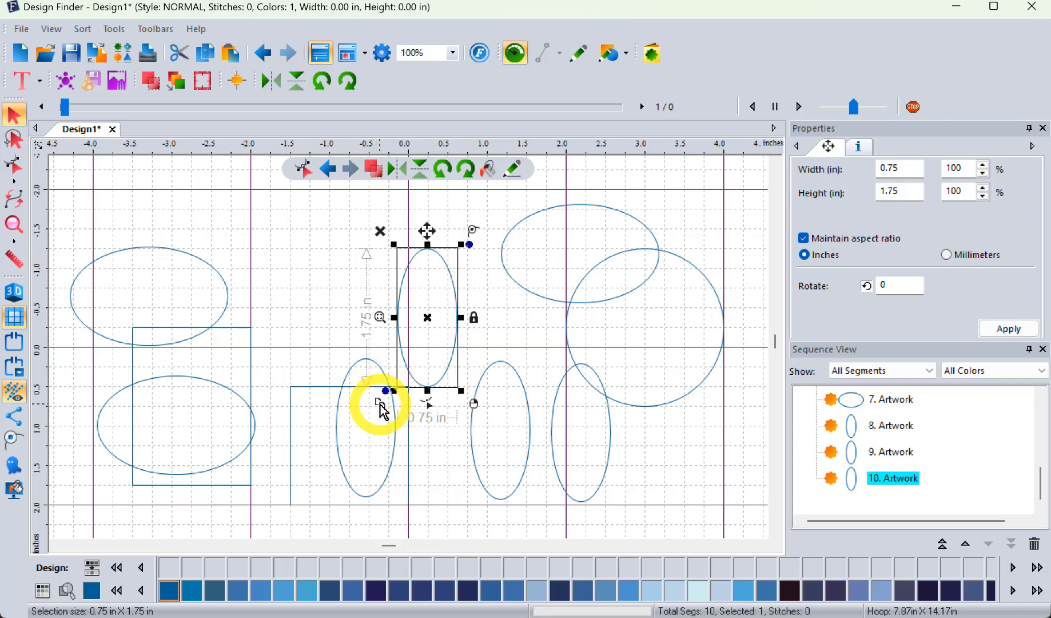
Step: Duplicate the tall ellipse twice with its selection handle, moving each duplicate farther toward the wide ellipse above the rectangle
{"action": "left_click", "coordinate": [380, 404]}
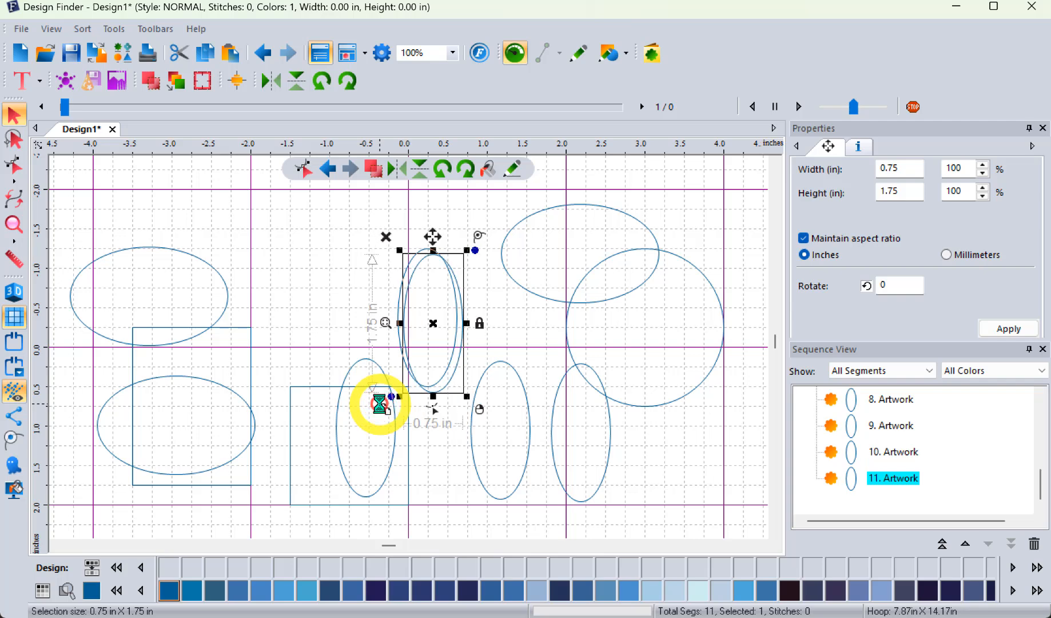
{"action": "left_click_drag", "start_coordinate": [433, 323], "coordinate": [321, 294]}
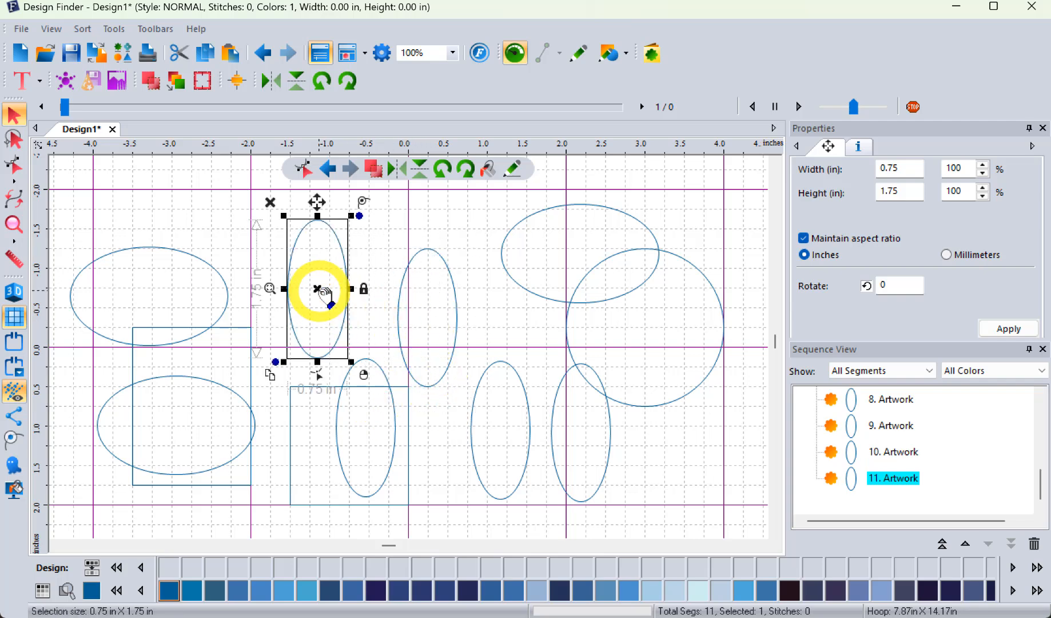
{"action": "left_click", "coordinate": [271, 375]}
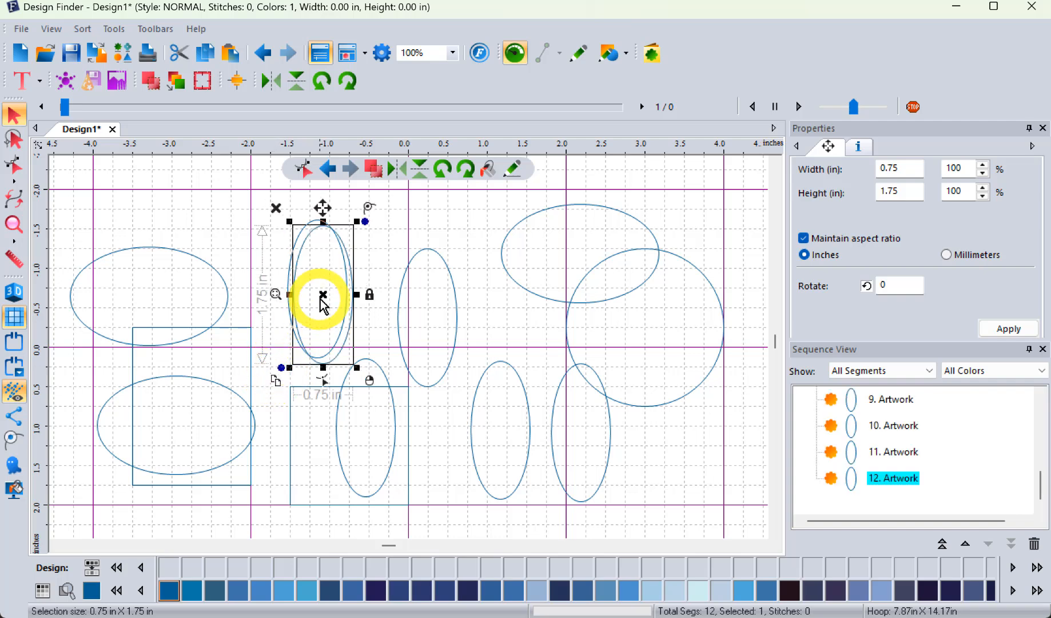
{"action": "left_click_drag", "start_coordinate": [322, 294], "coordinate": [221, 259]}
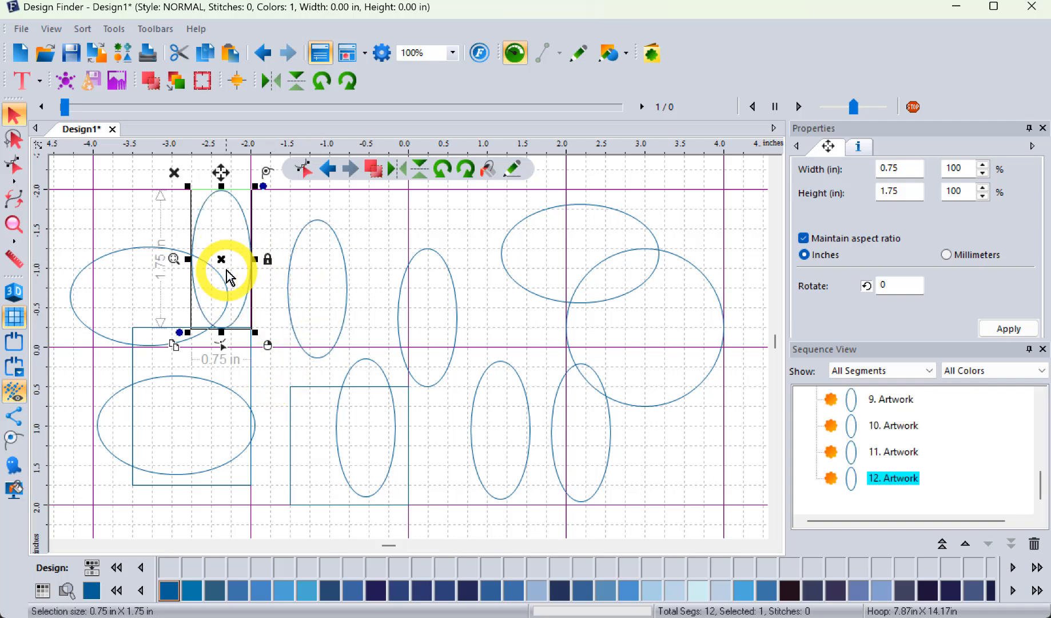
Step: Copy the first duplicated tall ellipse and paste it four times, shifting the first pasted copy slightly sideways
{"action": "left_click", "coordinate": [345, 253]}
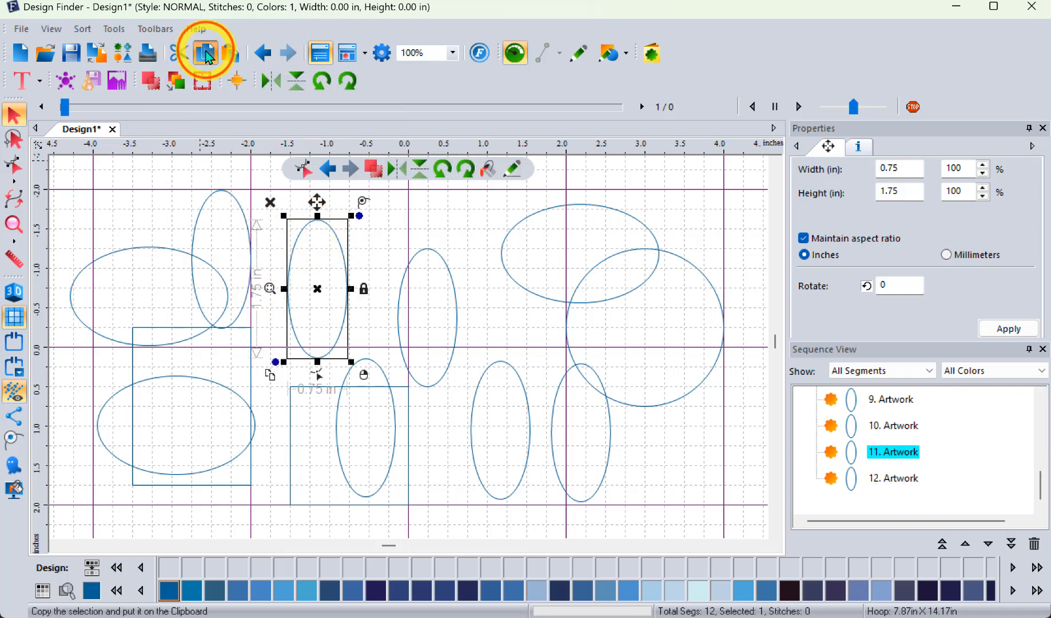
{"action": "left_click", "coordinate": [232, 56]}
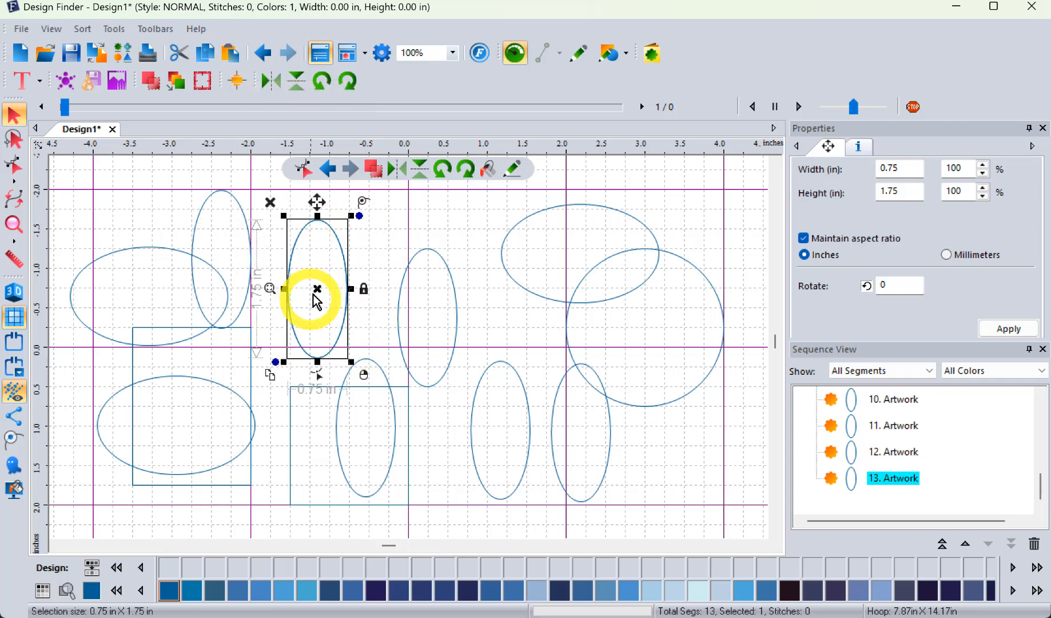
{"action": "left_click_drag", "start_coordinate": [323, 293], "coordinate": [349, 288]}
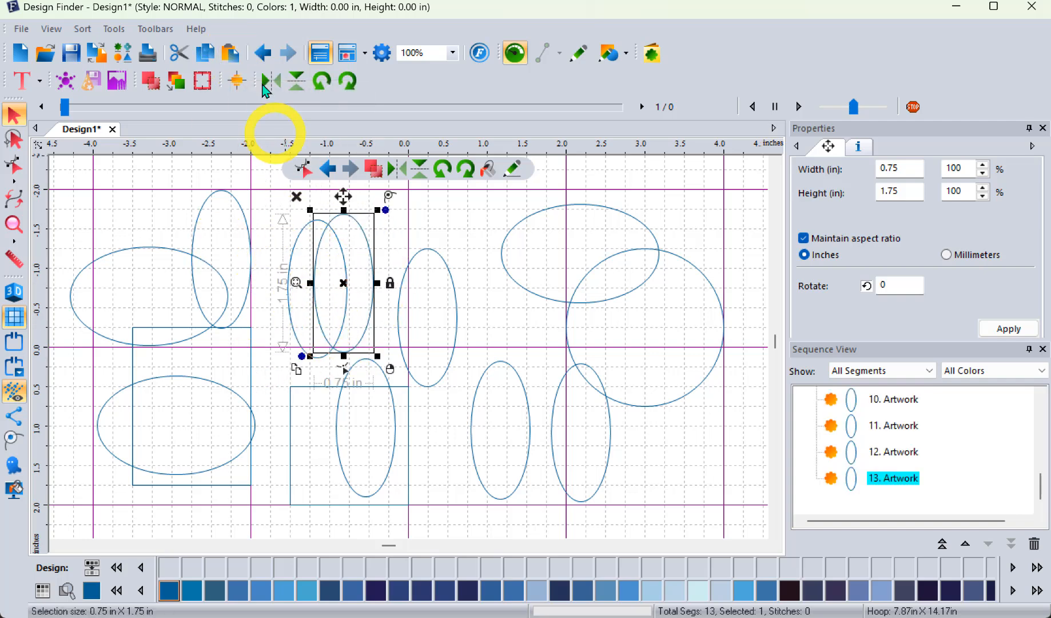
{"action": "left_click", "coordinate": [234, 55]}
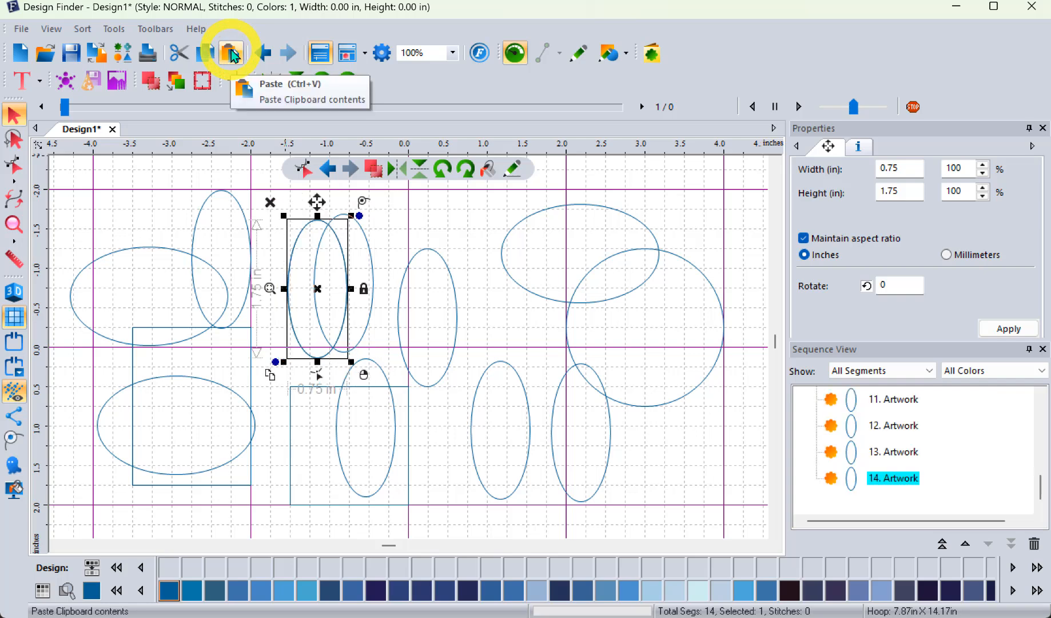
{"action": "left_click", "coordinate": [233, 55]}
{"action": "left_click", "coordinate": [234, 56]}
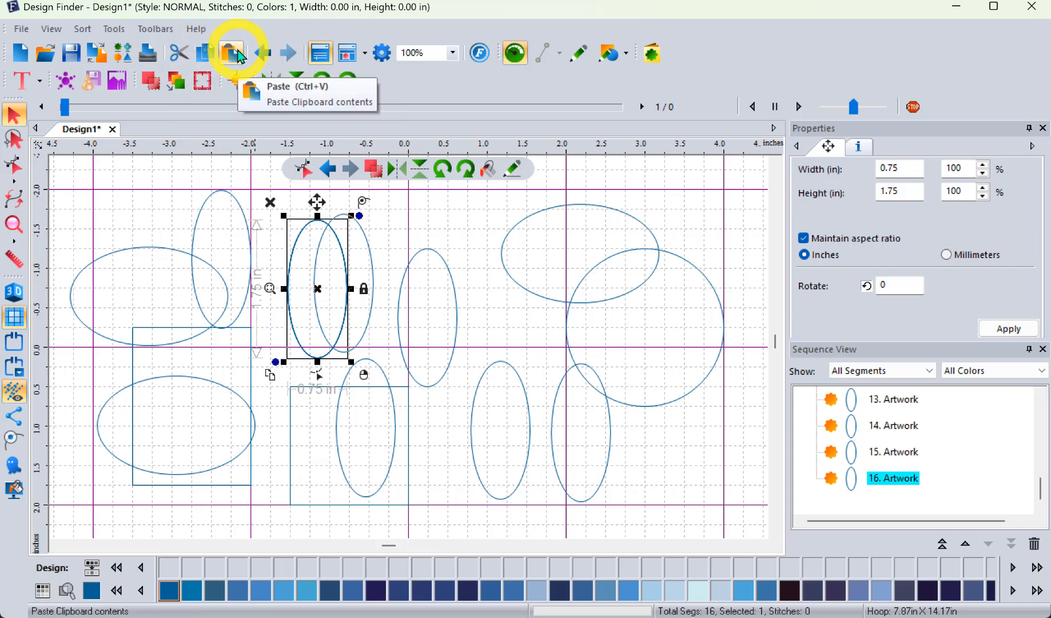
Step: Undo the pasting, duplicating and moving of all the tall ellipse copies
{"action": "left_click", "coordinate": [266, 55]}
{"action": "left_click", "coordinate": [266, 56]}
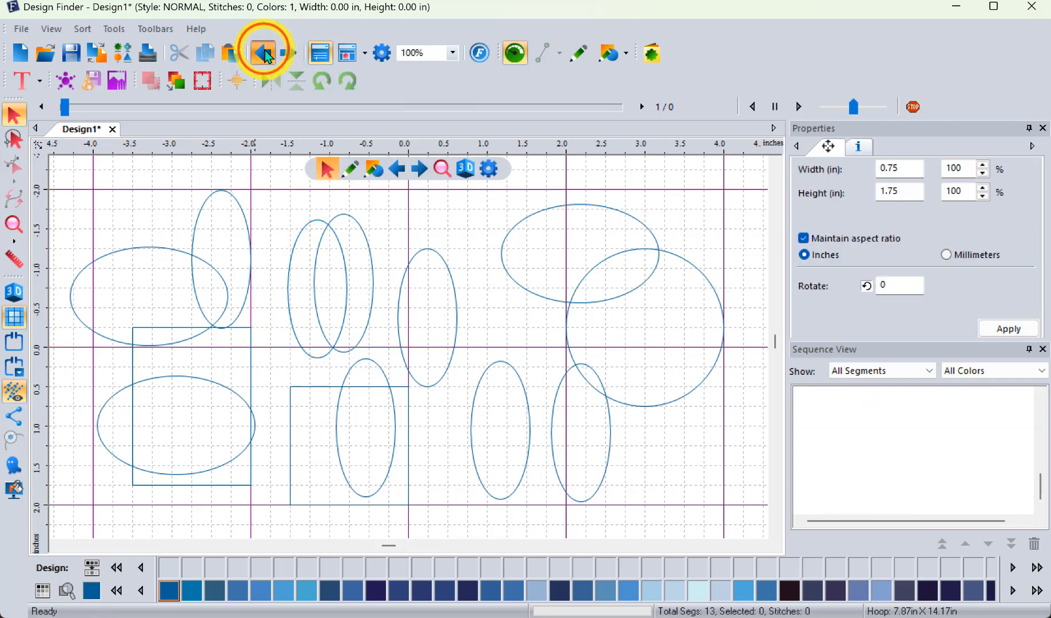
{"action": "left_click", "coordinate": [266, 56]}
{"action": "left_click", "coordinate": [266, 55]}
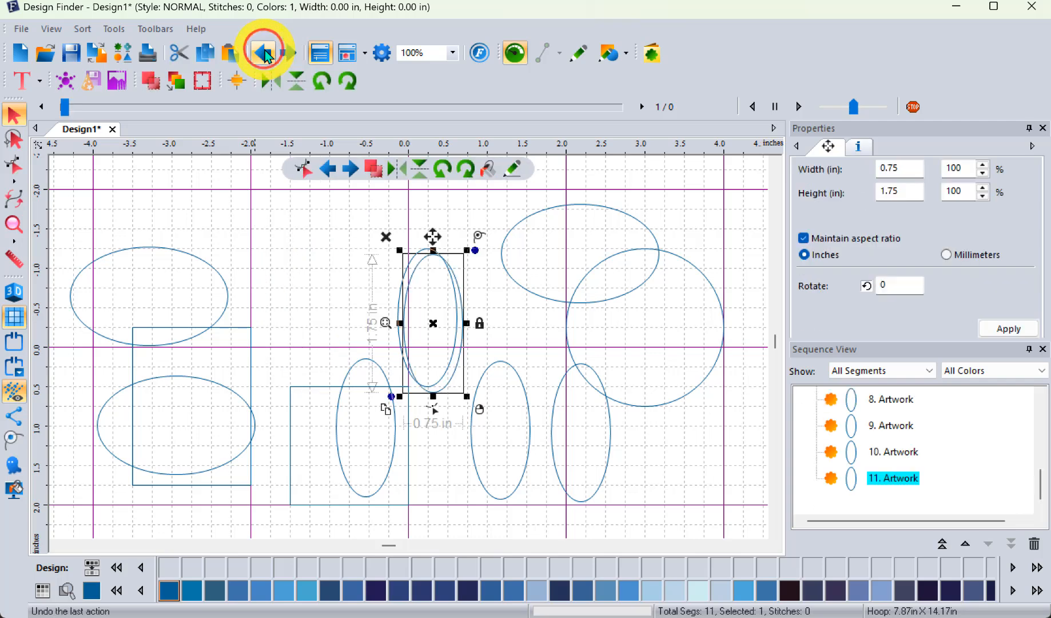
{"action": "left_click", "coordinate": [266, 56]}
{"action": "left_click", "coordinate": [266, 56]}
{"action": "left_click", "coordinate": [266, 55]}
{"action": "left_click", "coordinate": [266, 55]}
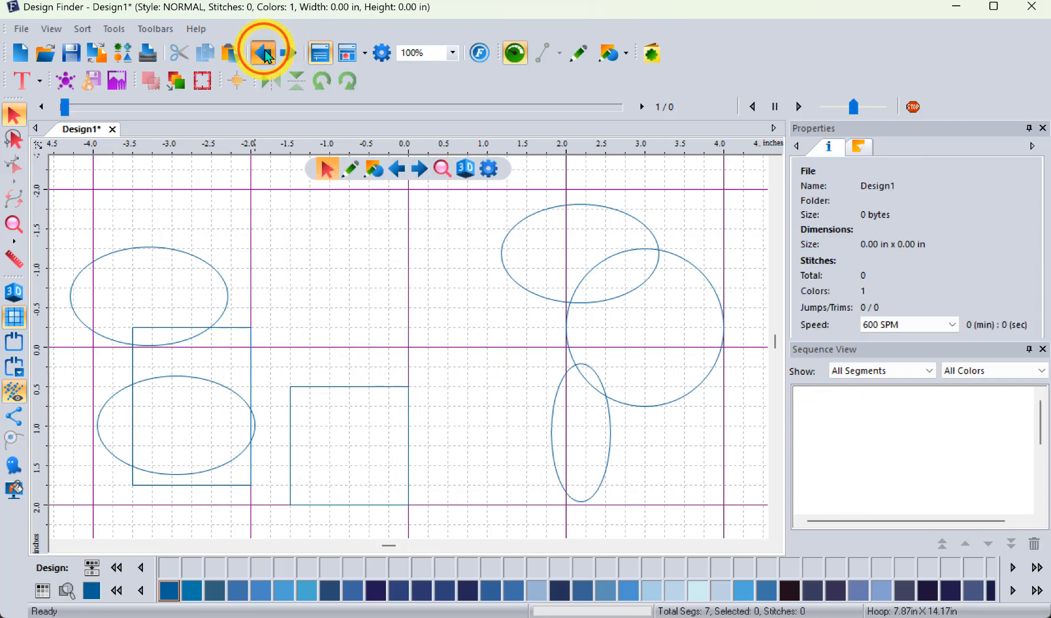
Step: Undo the earlier shape edits and drawings until only the first wide ellipse remains in the design
{"action": "left_click", "coordinate": [266, 55]}
{"action": "left_click", "coordinate": [266, 55]}
{"action": "left_click", "coordinate": [265, 55]}
{"action": "left_click", "coordinate": [266, 54]}
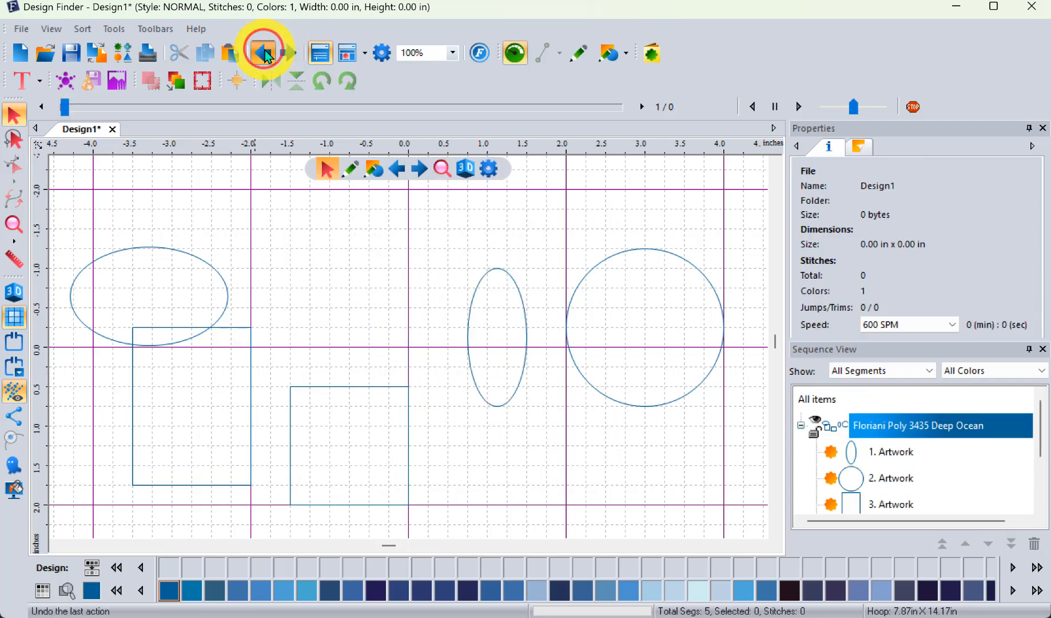
{"action": "left_click", "coordinate": [265, 54]}
{"action": "left_click", "coordinate": [266, 54]}
{"action": "left_click", "coordinate": [266, 54]}
{"action": "left_click", "coordinate": [266, 54]}
{"action": "left_click", "coordinate": [264, 51]}
{"action": "left_click", "coordinate": [265, 51]}
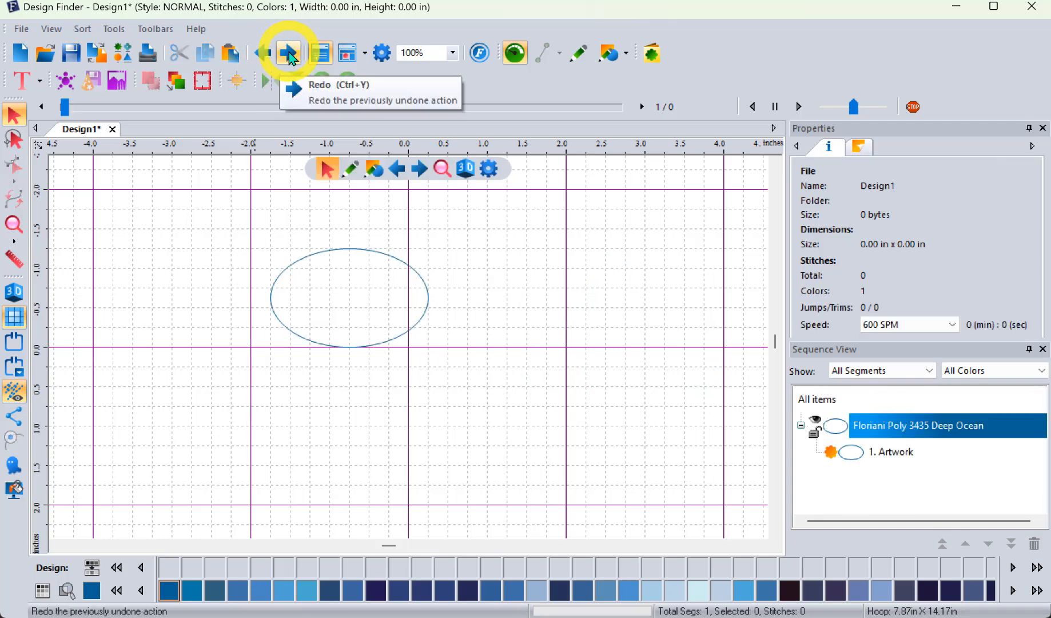
Step: Redo the drawing of the basic shapes and the wide ellipse edits, up to its copy over the rectangle
{"action": "left_click", "coordinate": [290, 54]}
{"action": "left_click", "coordinate": [290, 53]}
{"action": "left_click", "coordinate": [290, 53]}
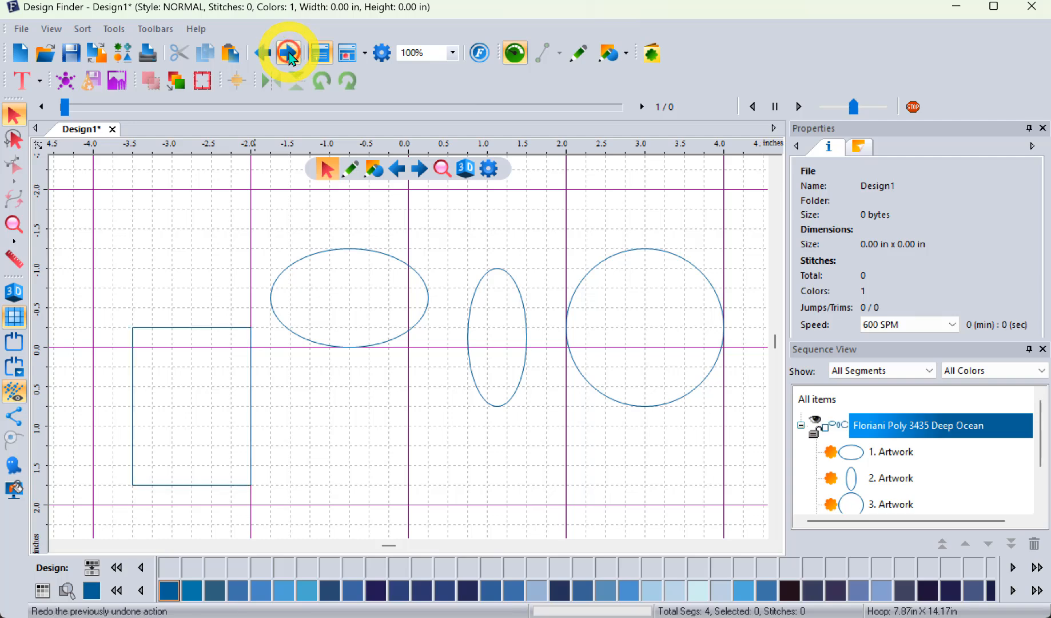
{"action": "left_click", "coordinate": [289, 53]}
{"action": "left_click", "coordinate": [290, 53]}
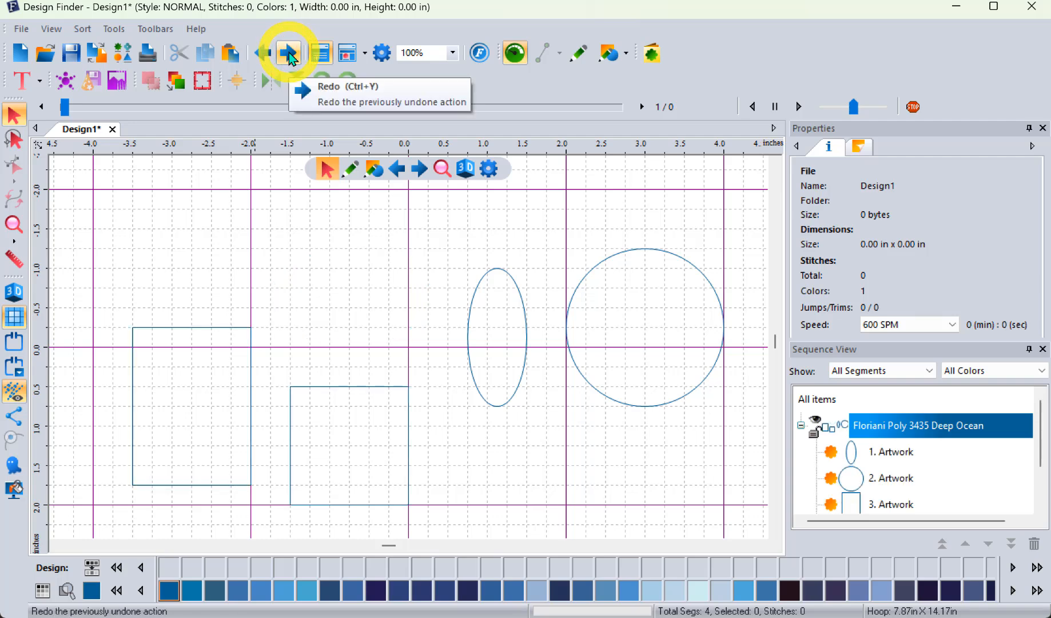
{"action": "left_click", "coordinate": [289, 53]}
{"action": "left_click", "coordinate": [290, 53]}
{"action": "left_click", "coordinate": [289, 53]}
{"action": "left_click", "coordinate": [289, 53]}
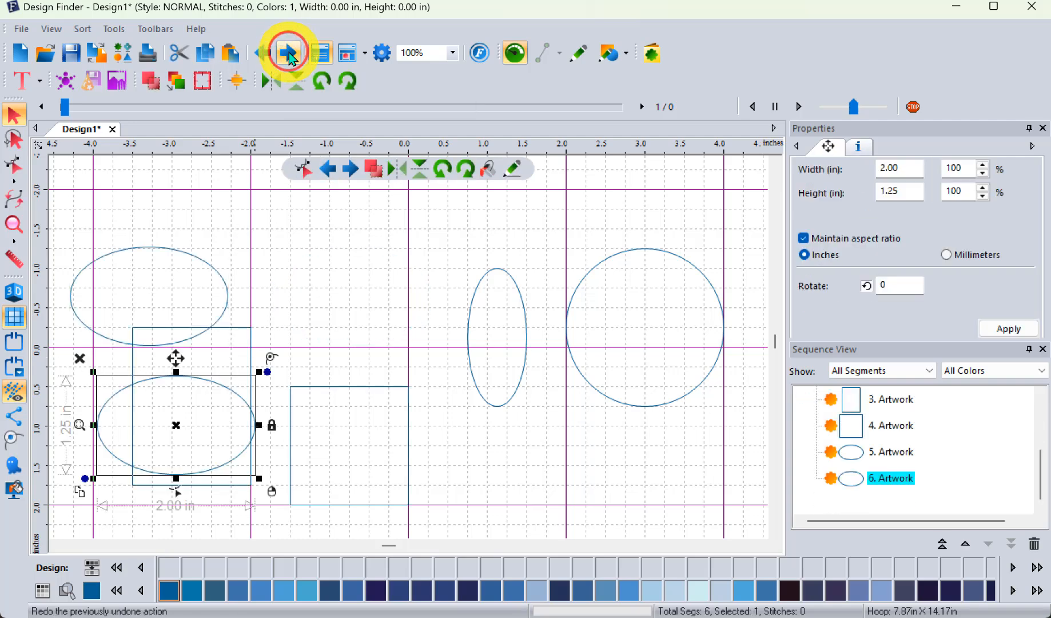
Step: Redo the wide ellipse copy overlapping the circle and the tall ellipse edits, up to its first duplicate above the square
{"action": "left_click", "coordinate": [290, 53]}
{"action": "left_click", "coordinate": [289, 53]}
{"action": "left_click", "coordinate": [289, 54]}
{"action": "left_click", "coordinate": [290, 53]}
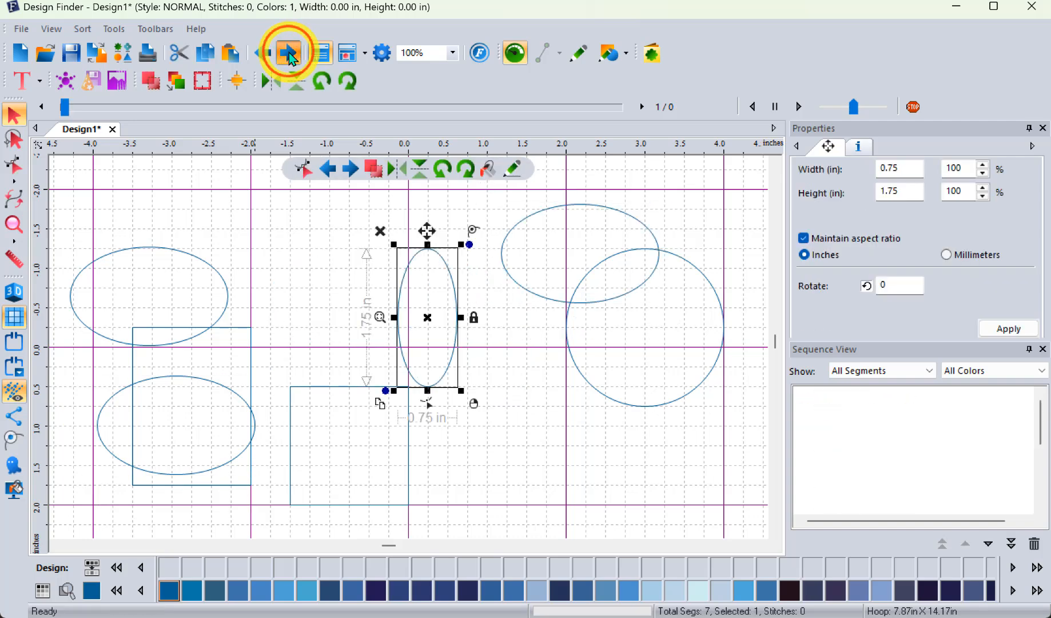
{"action": "left_click", "coordinate": [290, 53]}
{"action": "left_click", "coordinate": [289, 53]}
{"action": "left_click", "coordinate": [290, 53]}
{"action": "left_click", "coordinate": [289, 54]}
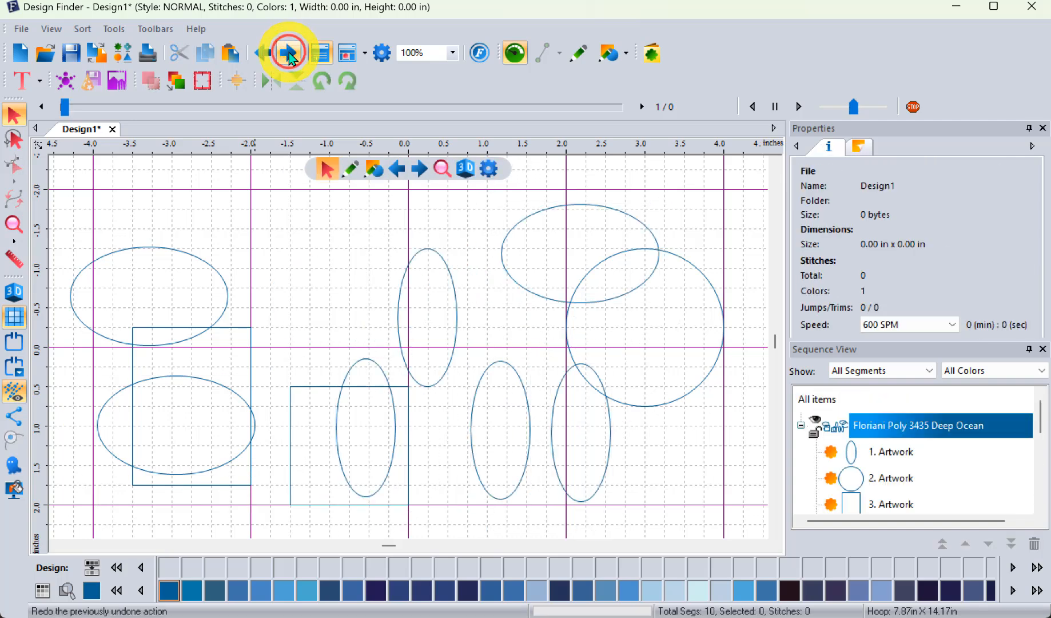
{"action": "left_click", "coordinate": [290, 53]}
{"action": "left_click", "coordinate": [289, 54]}
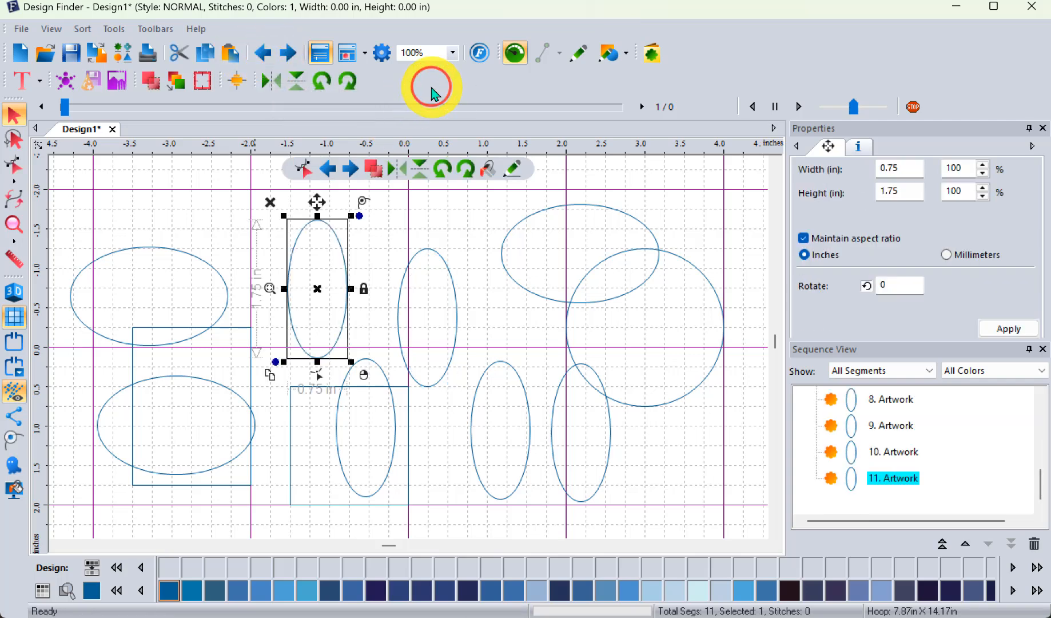
Step: Open the choice of artwork shape tools
{"action": "left_click", "coordinate": [617, 63]}
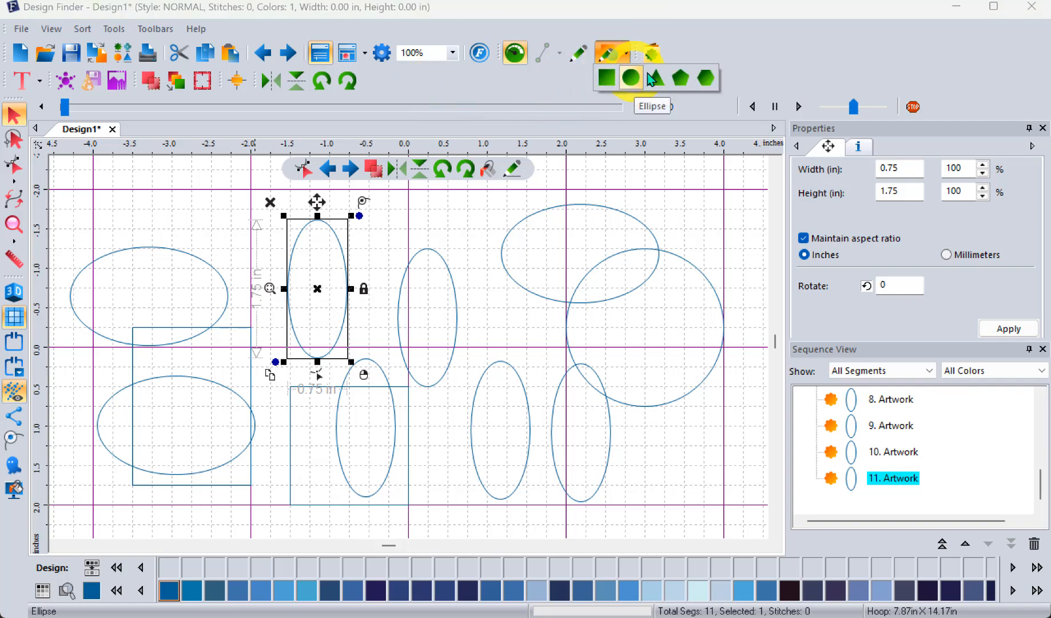